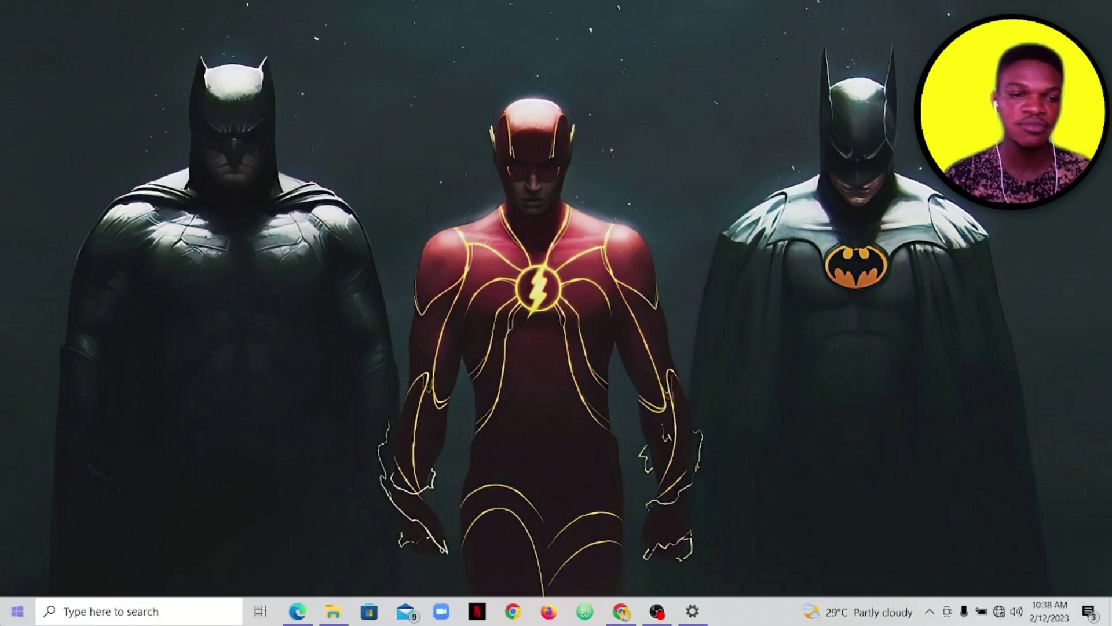
Step: Open Microsoft Access and begin a new blank database
left_click(12, 608)
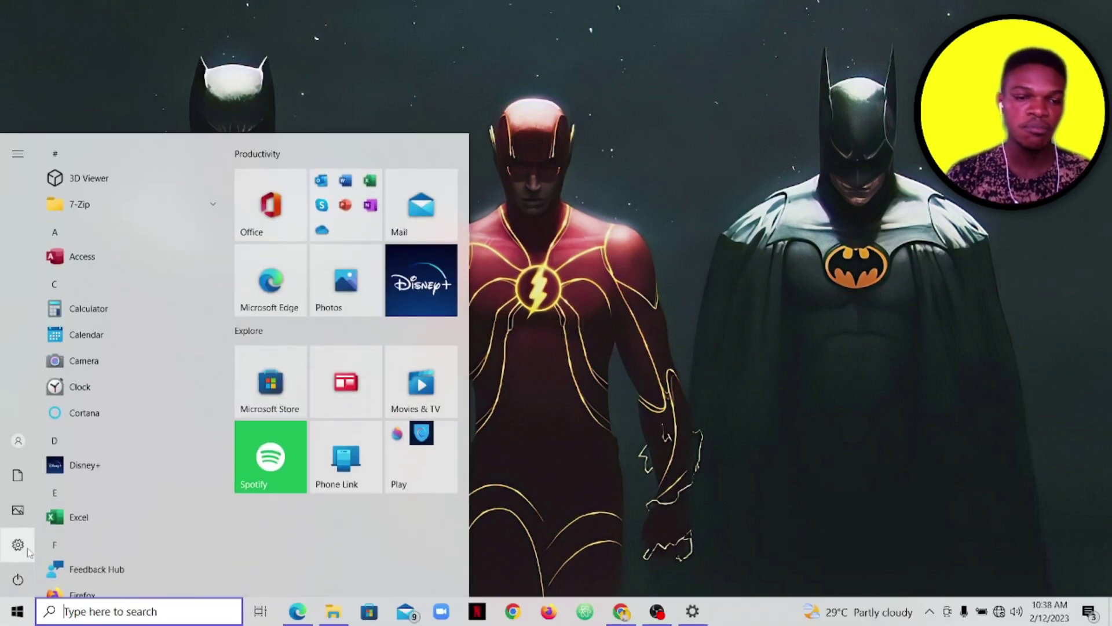
type("ac")
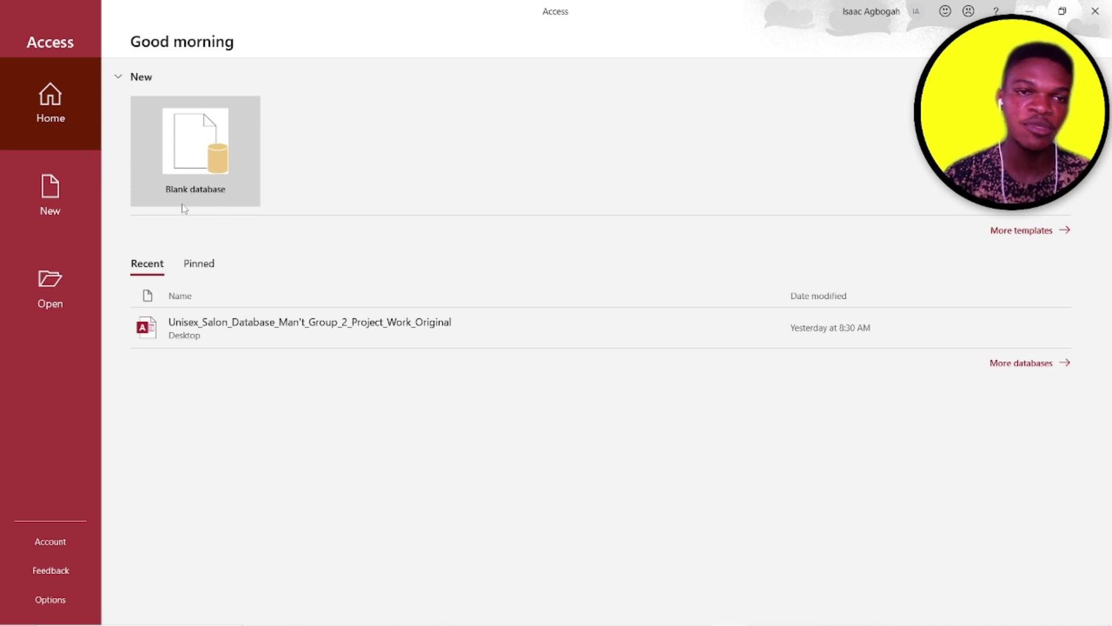
left_click(201, 152)
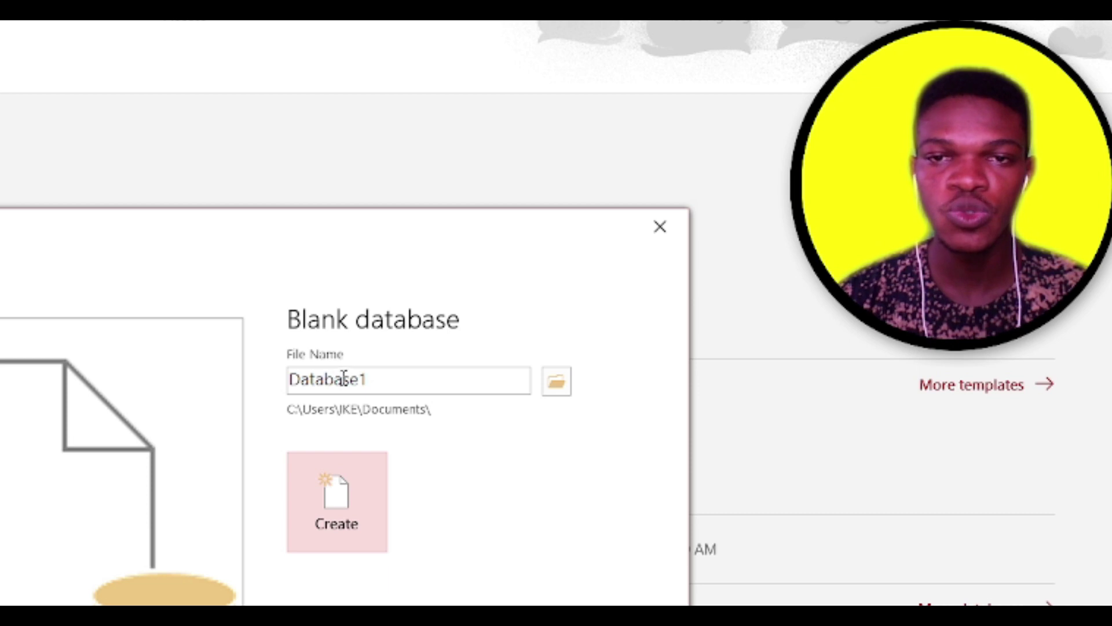
Step: Name the blank database file Student and create it
double_click(380, 382)
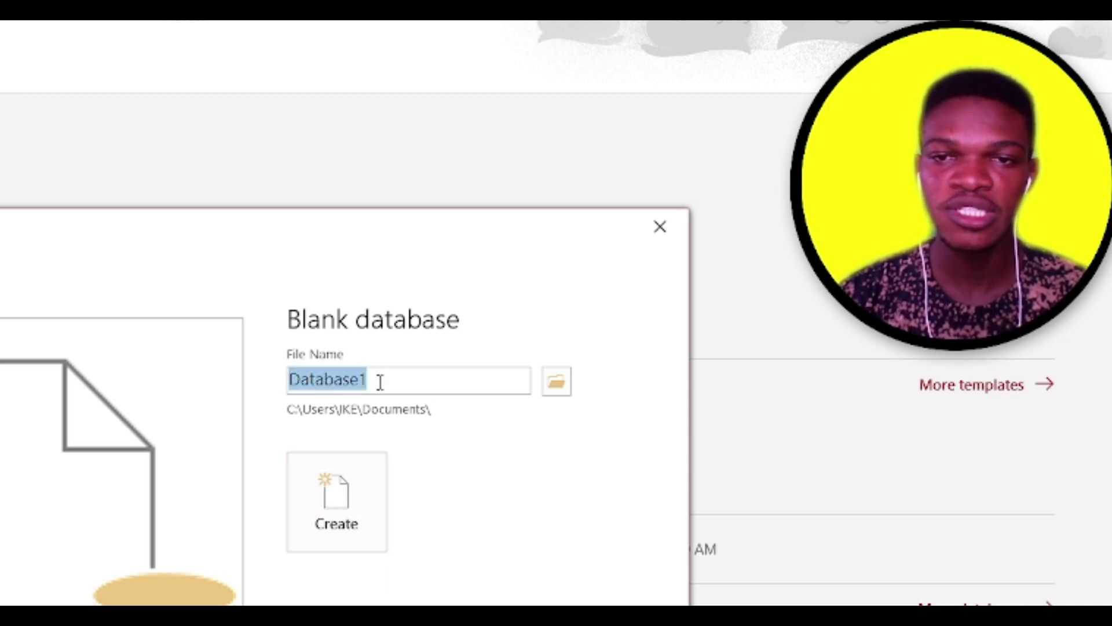
left_click(392, 377)
double_click(394, 378)
left_click(394, 377)
double_click(394, 378)
left_click(394, 378)
double_click(393, 378)
left_click(394, 377)
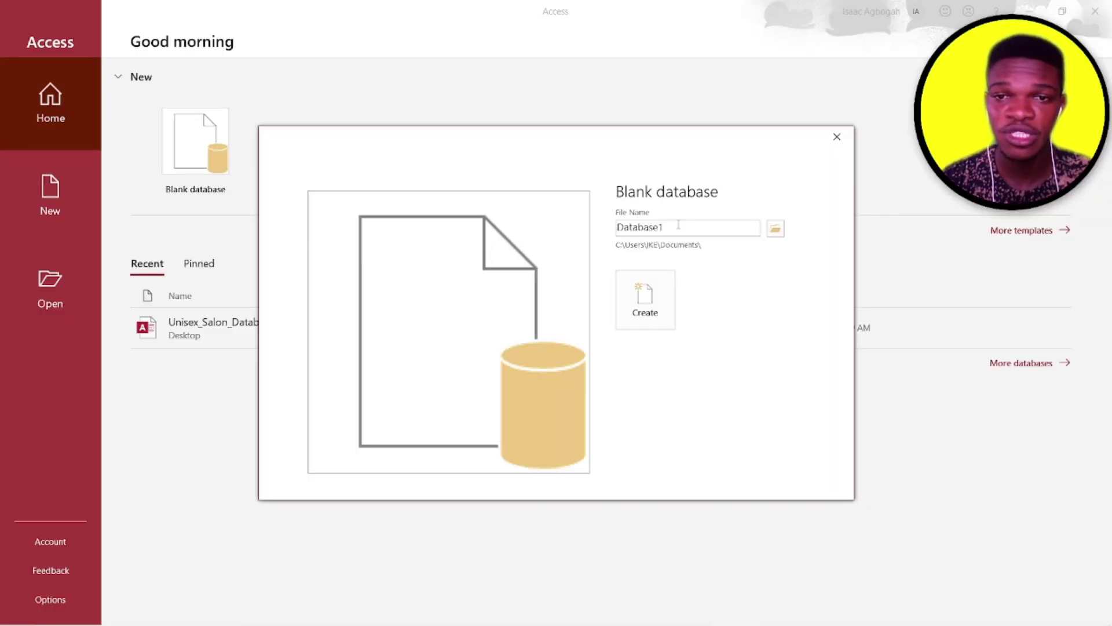
double_click(678, 224)
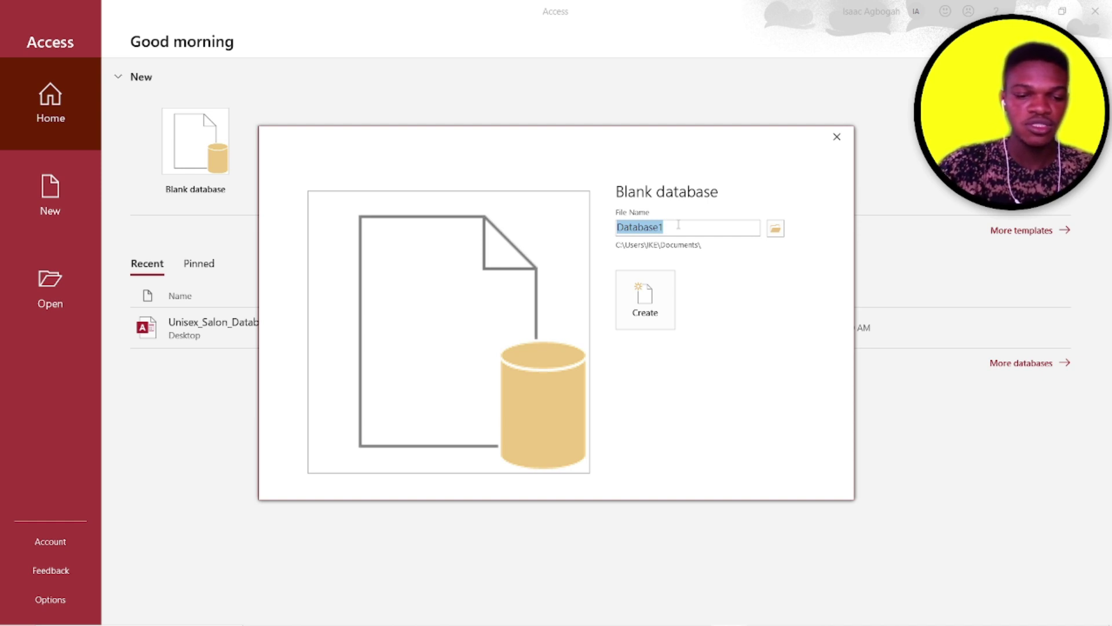
type("Stu")
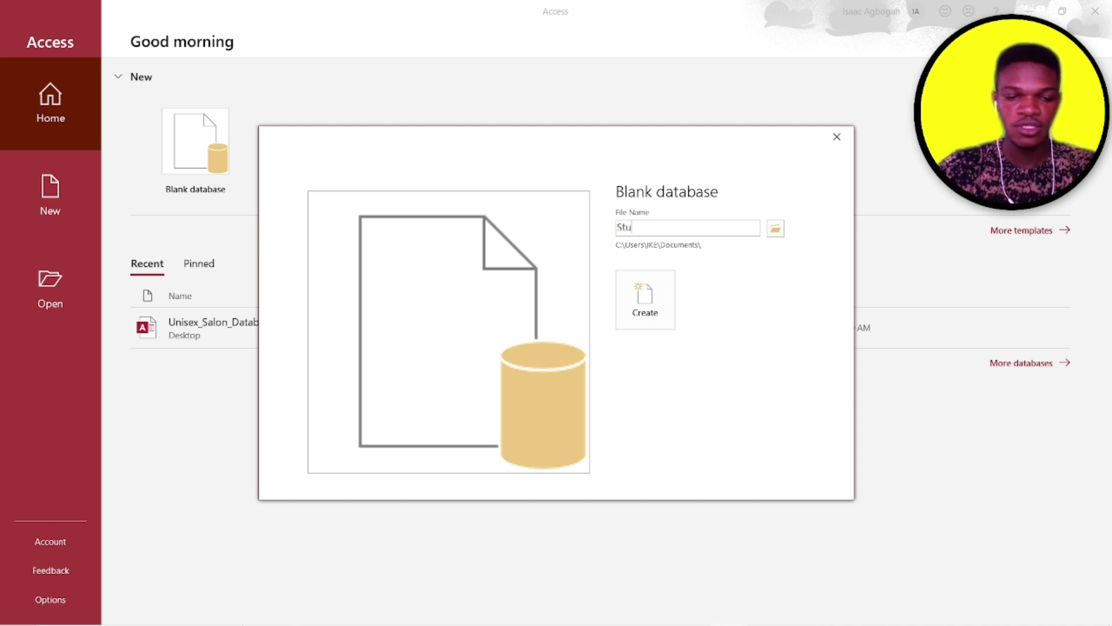
type("dent")
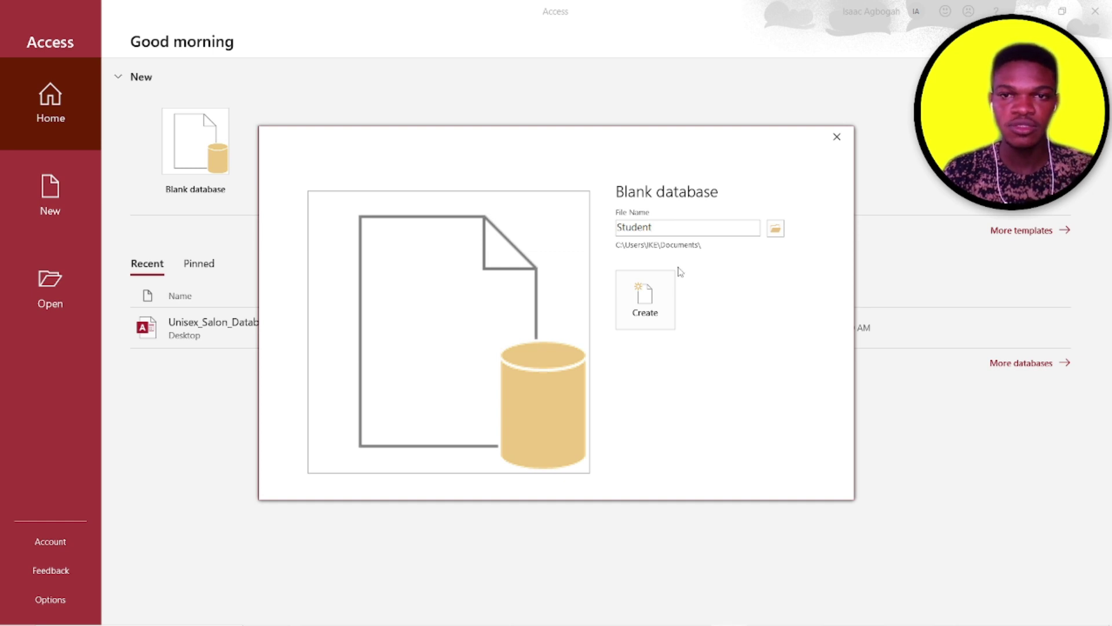
left_click(653, 305)
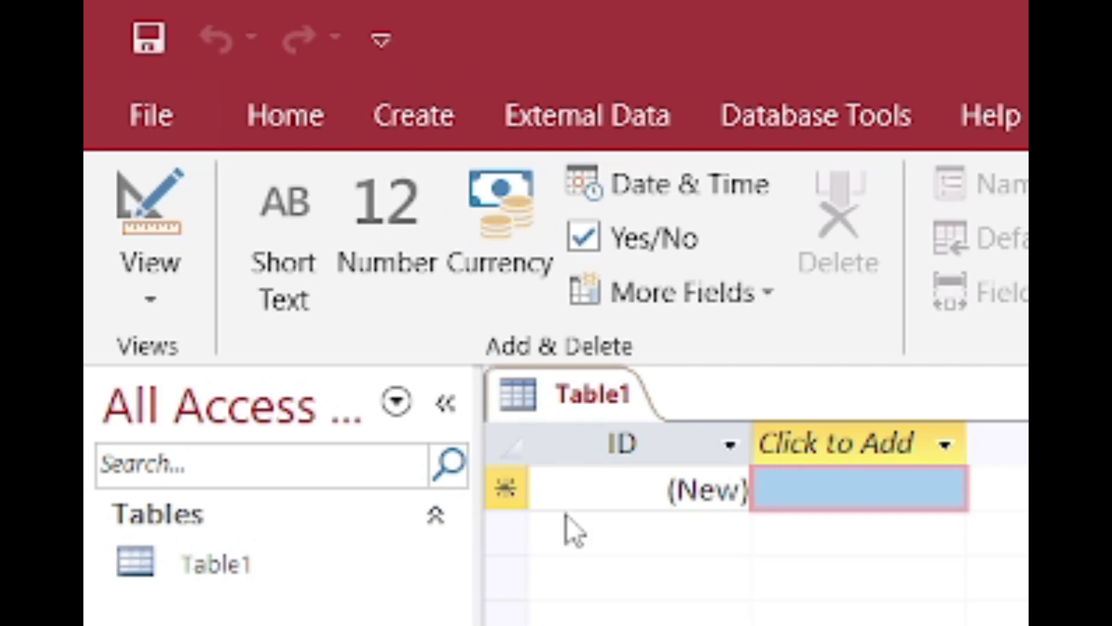
Step: Close the default Table1 without saving it and create a new table in the database
right_click(562, 394)
left_click(679, 487)
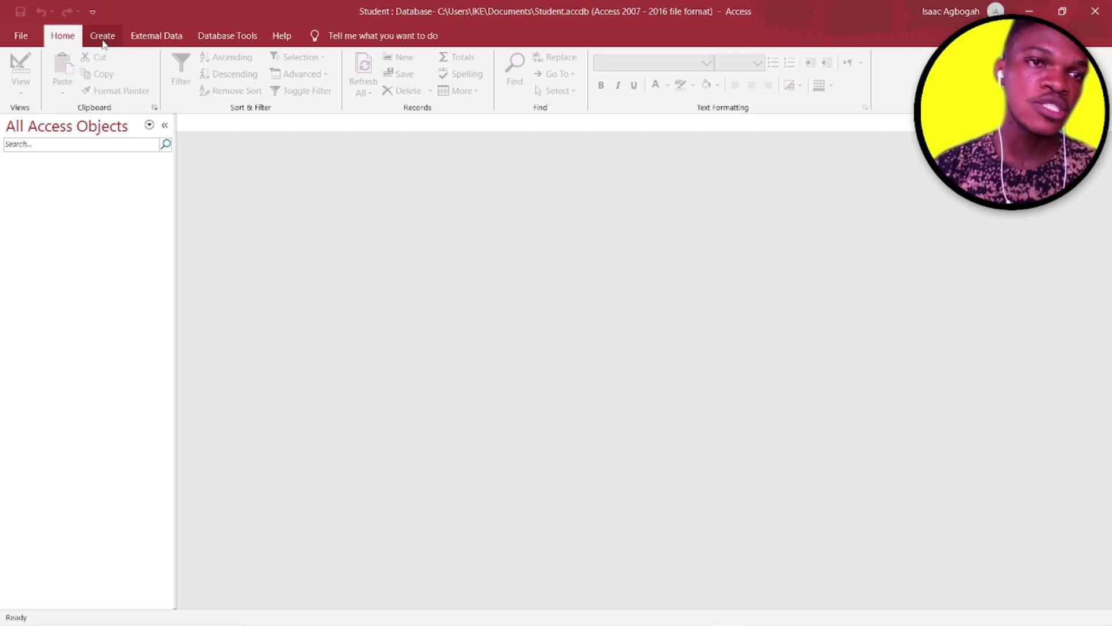
left_click(105, 38)
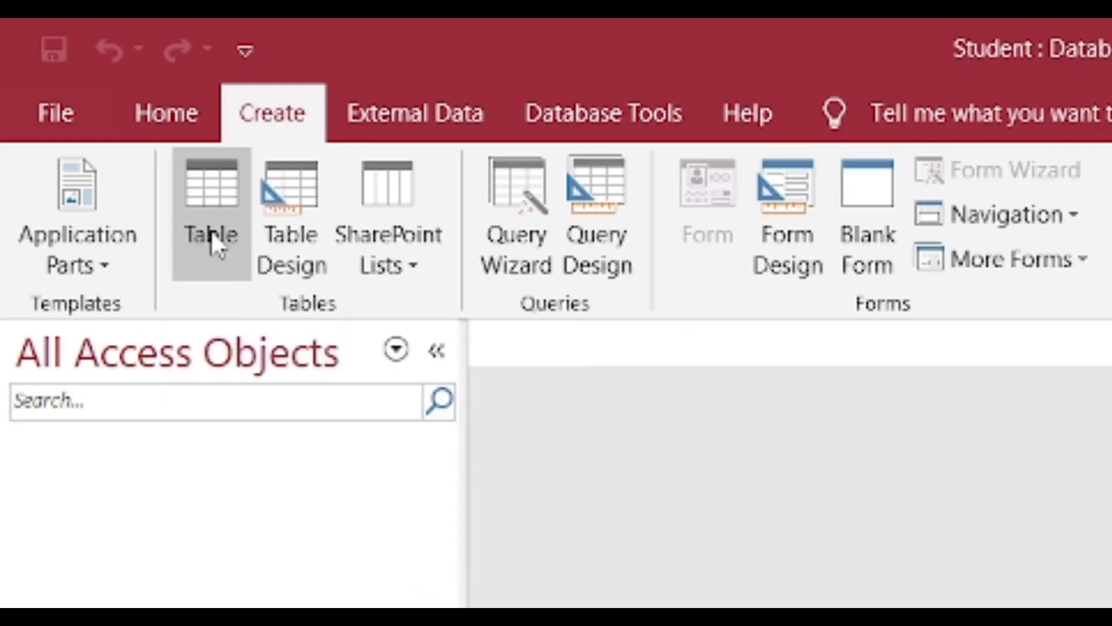
left_click(203, 242)
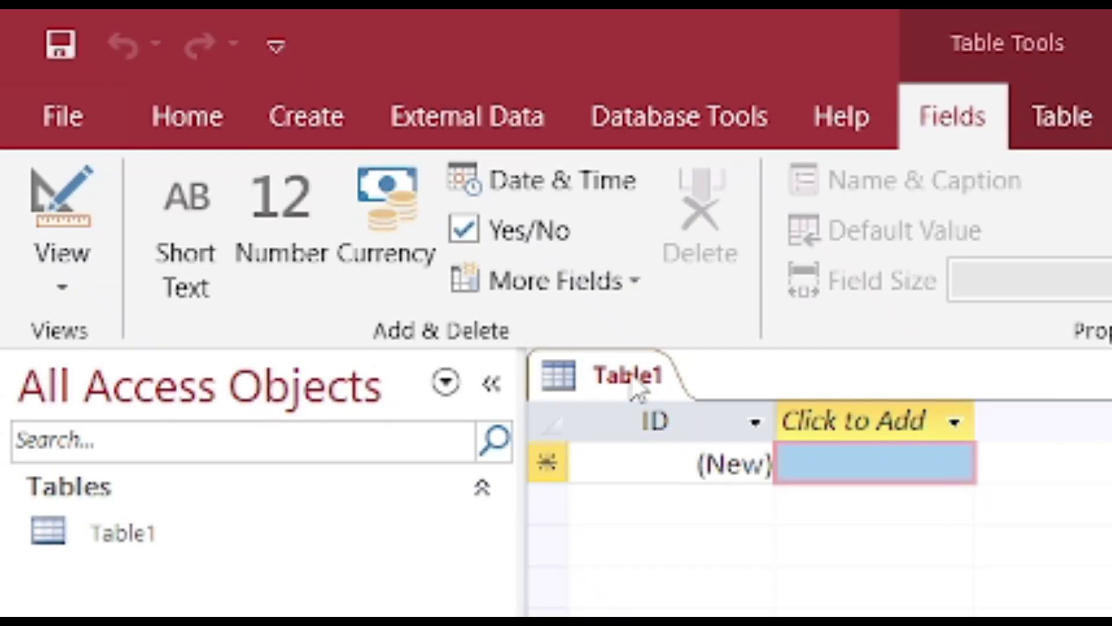
Step: Save the new table under the name Student
right_click(637, 391)
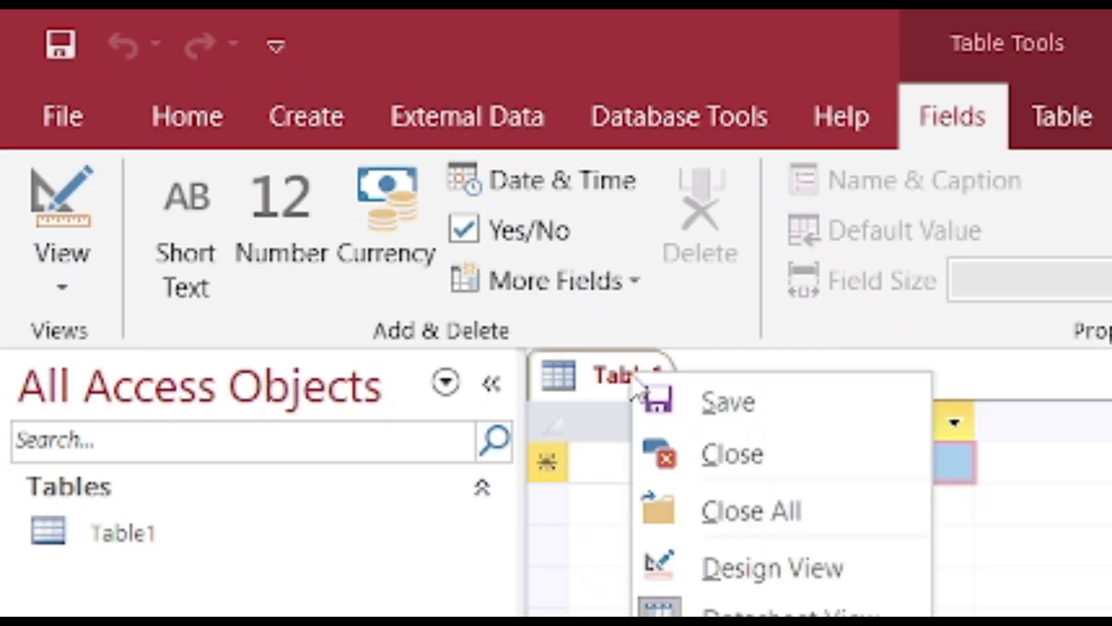
left_click(770, 395)
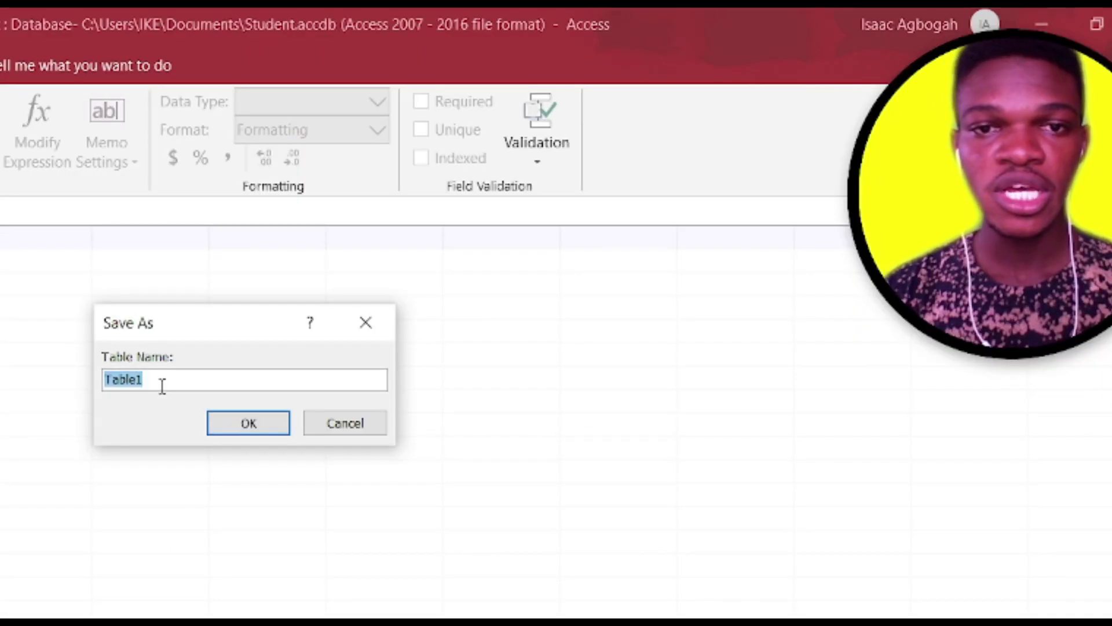
left_click_drag(212, 335, 149, 333)
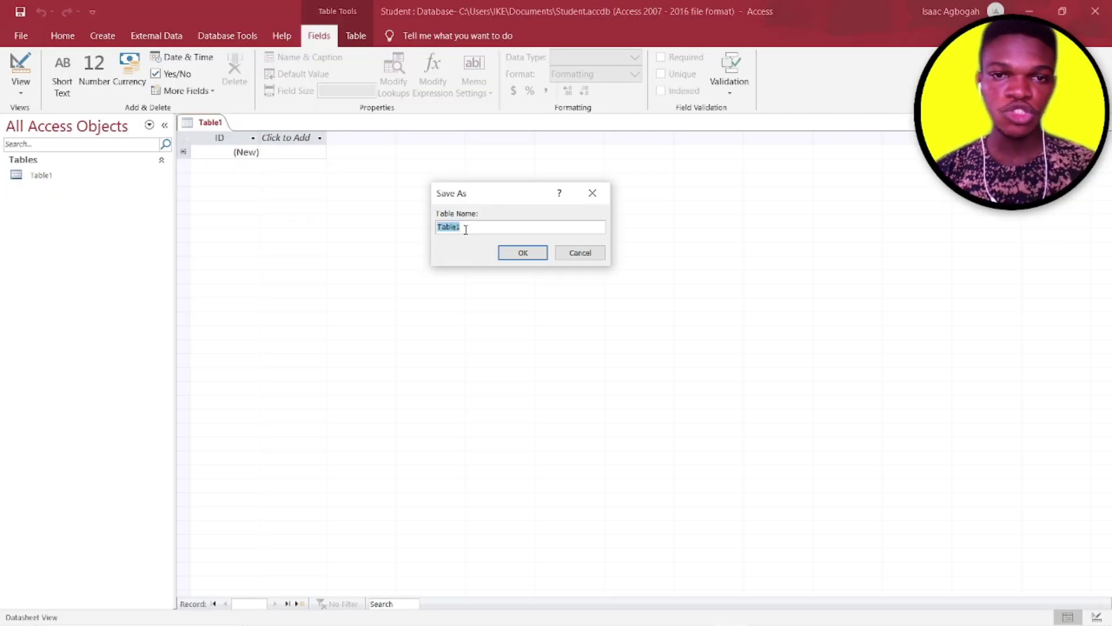
key("Caps_Lock")
type("S")
key("Caps_Lock")
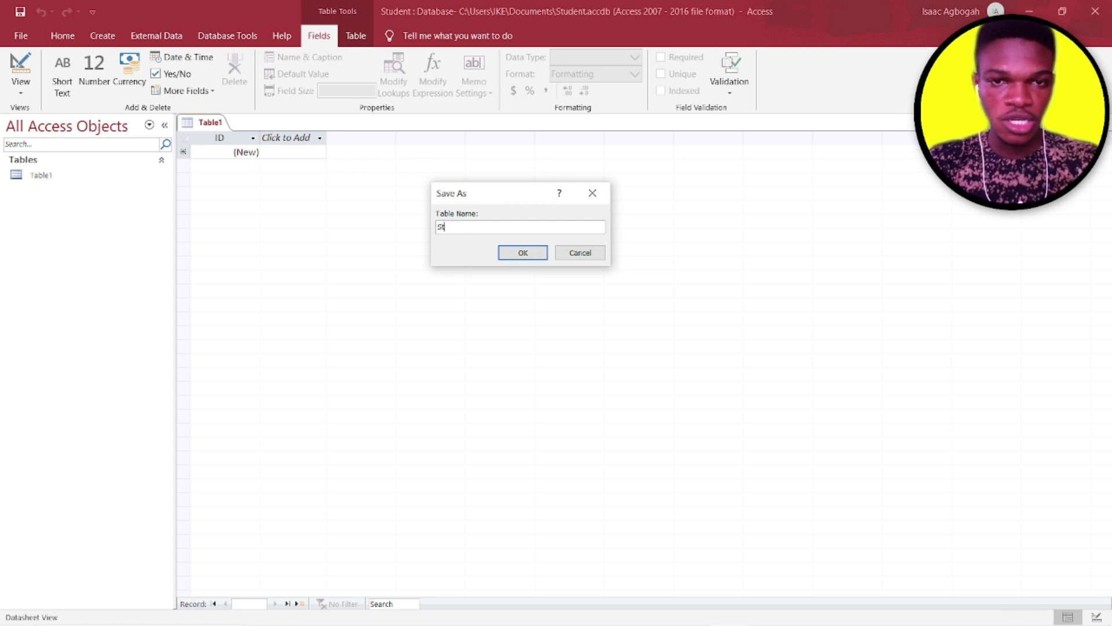
type("tudent")
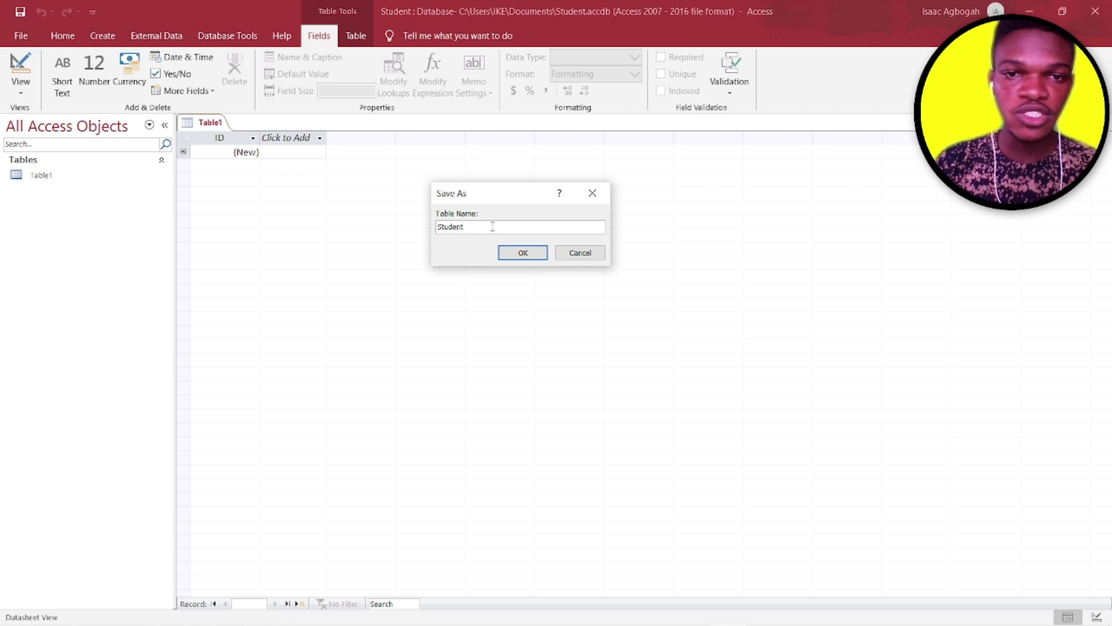
left_click(515, 255)
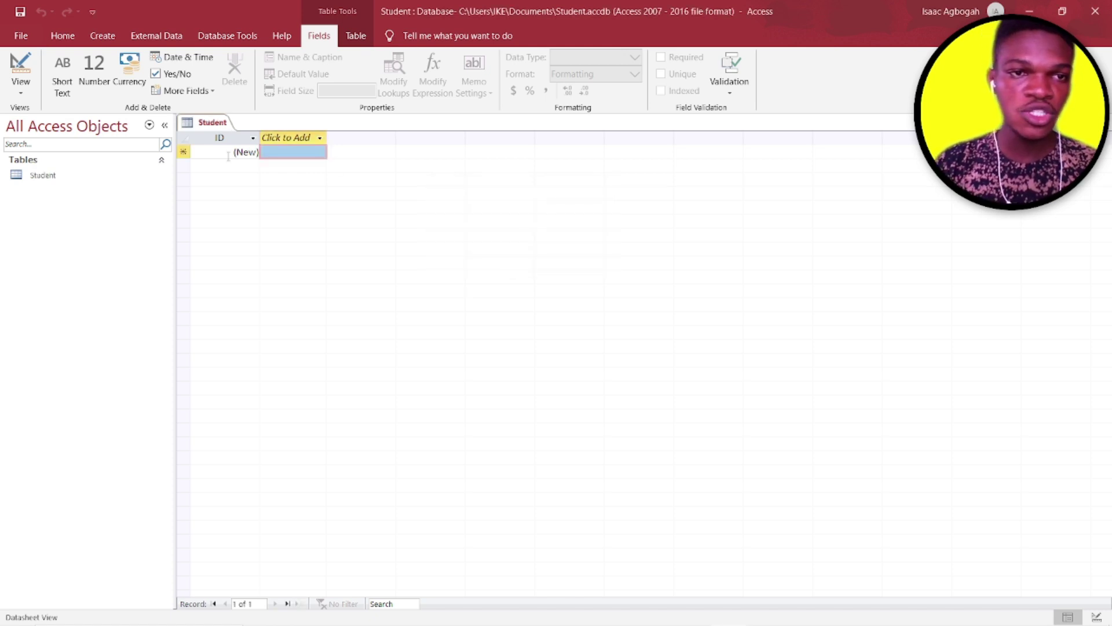
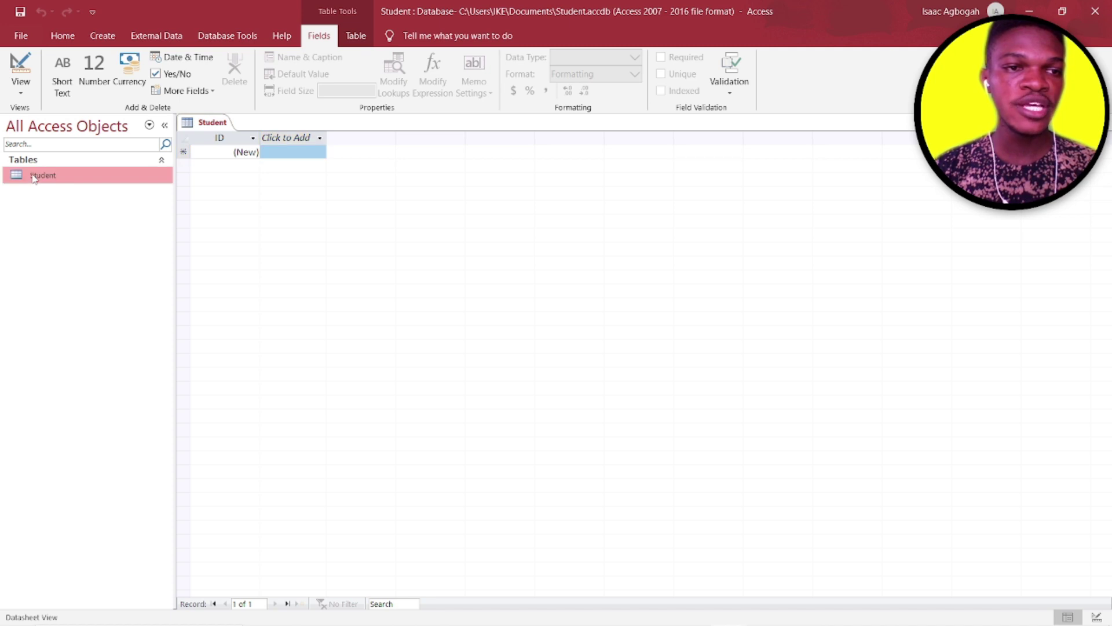
Step: Try to rename the Student table while it is still open
right_click(33, 179)
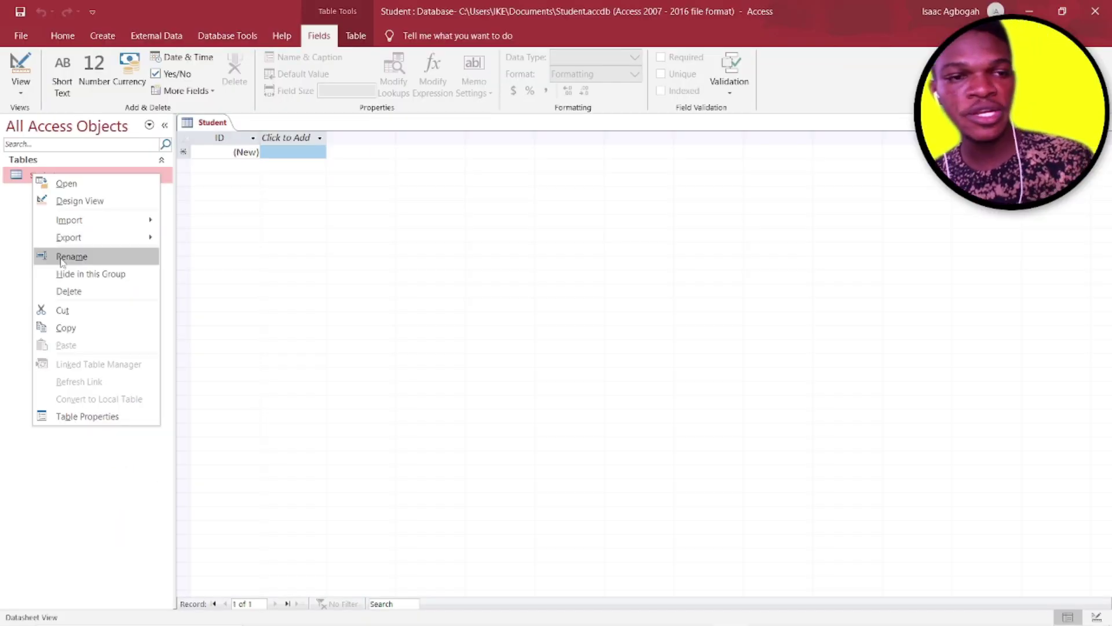
left_click(63, 257)
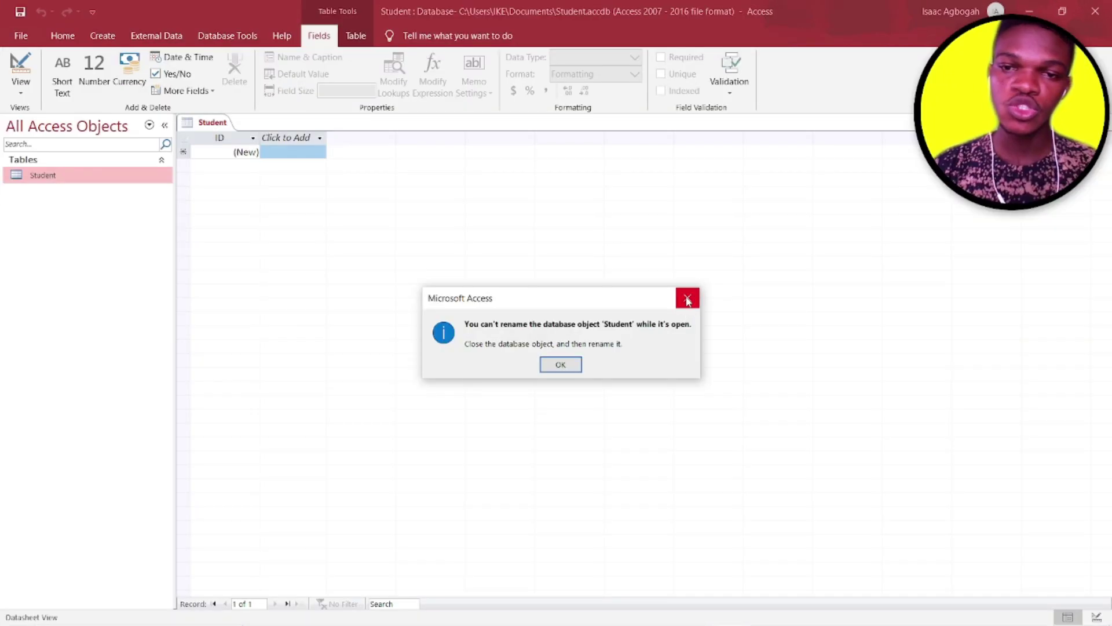
left_click(464, 450)
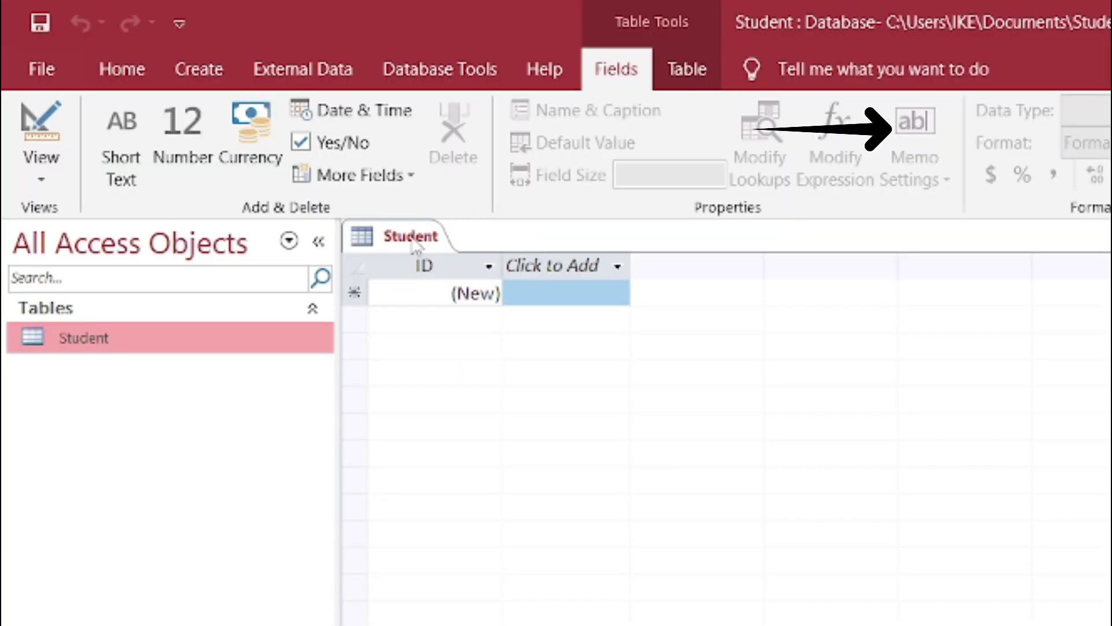
Step: Close the open Student table
right_click(394, 246)
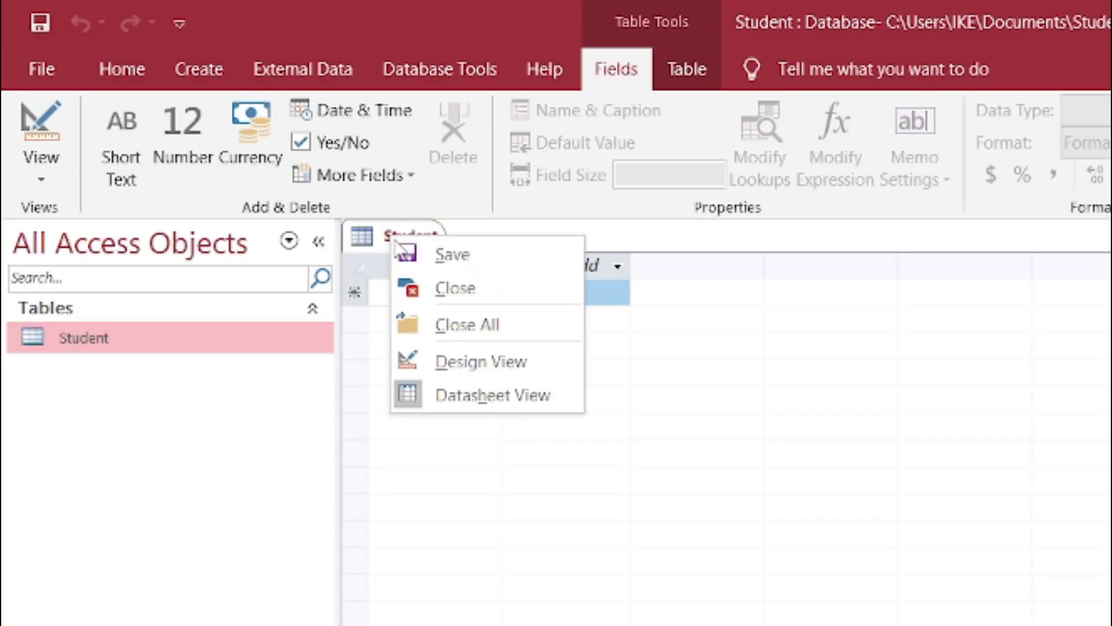
left_click(464, 291)
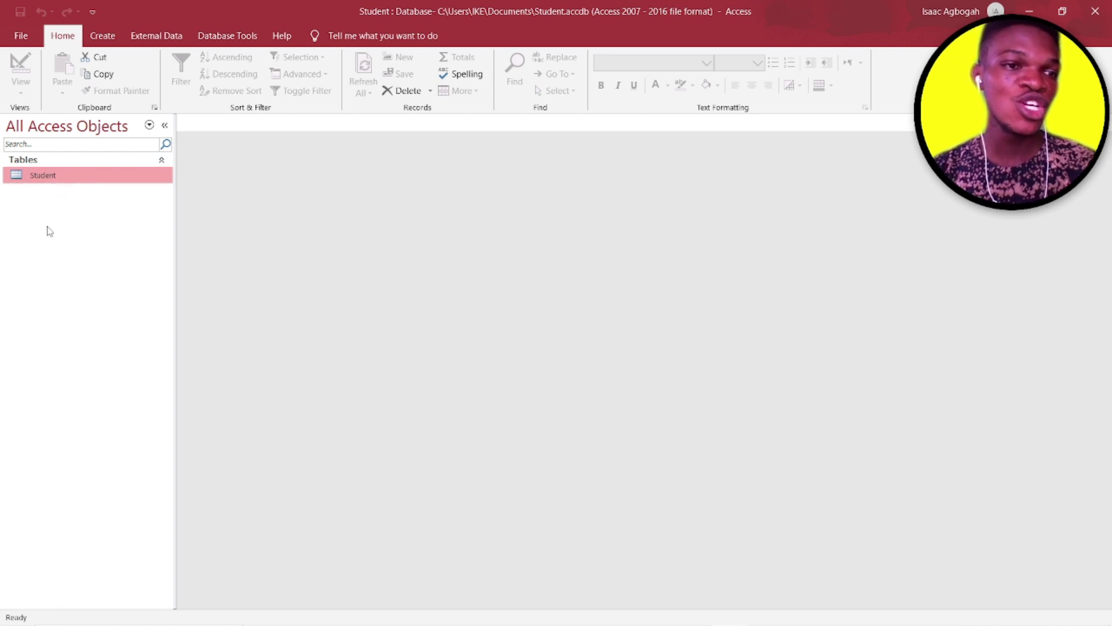
Step: Reopen the Student table in Datasheet View and close it again
double_click(42, 177)
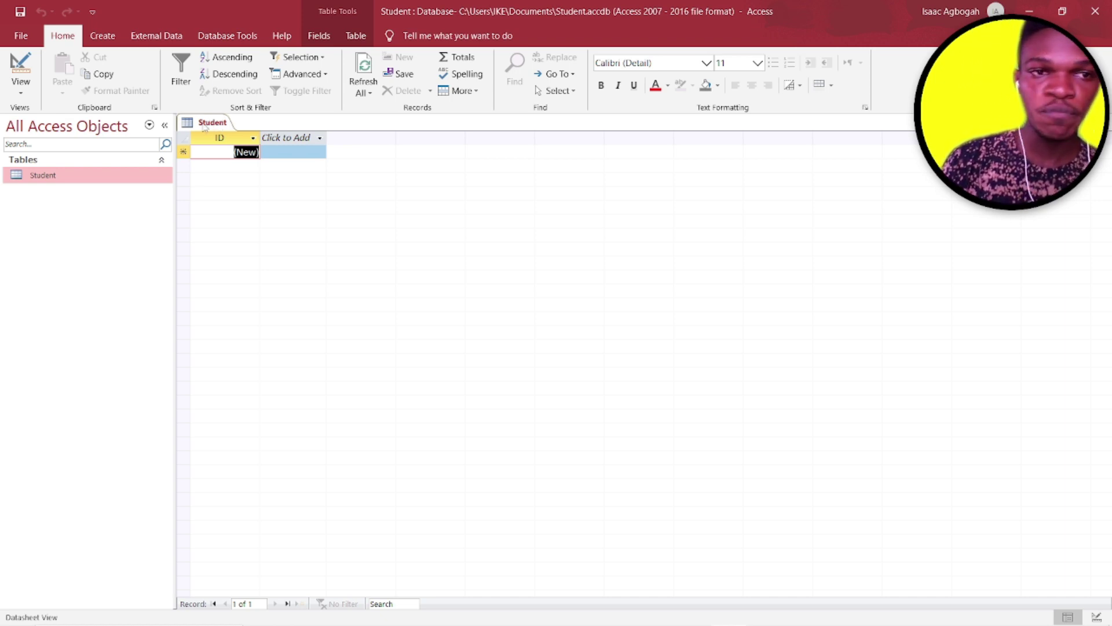
right_click(55, 180)
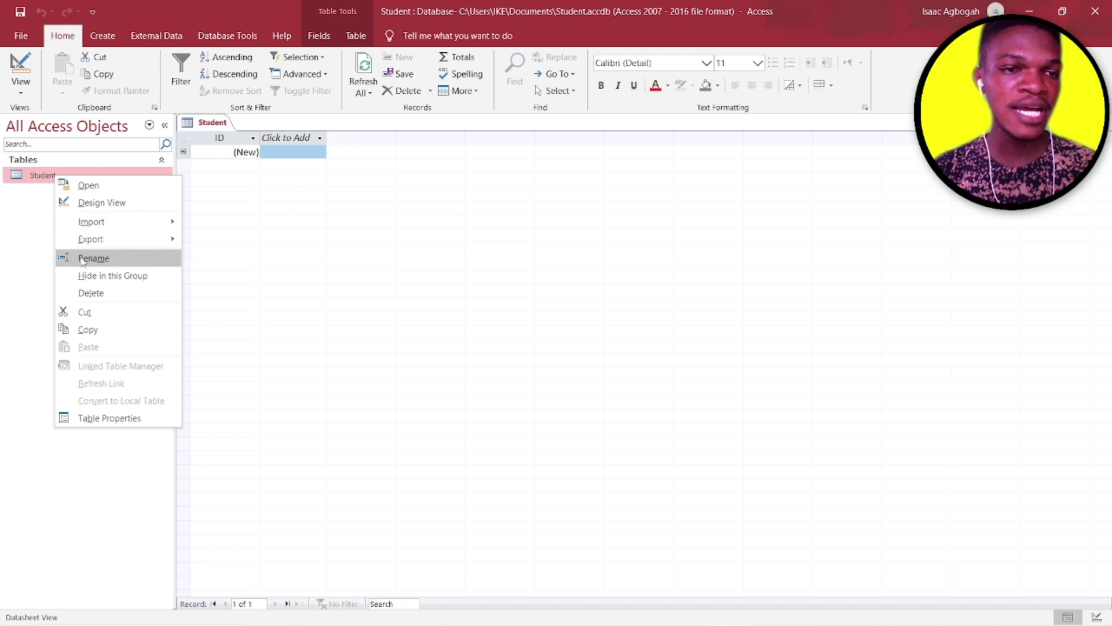
left_click(17, 255)
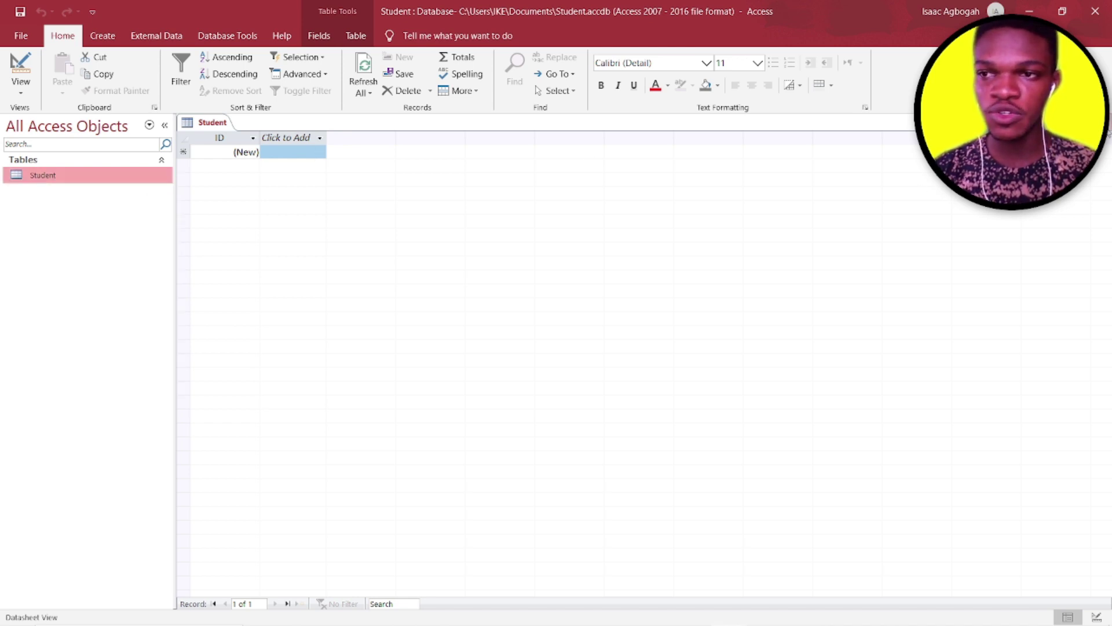
key("ctrl+w")
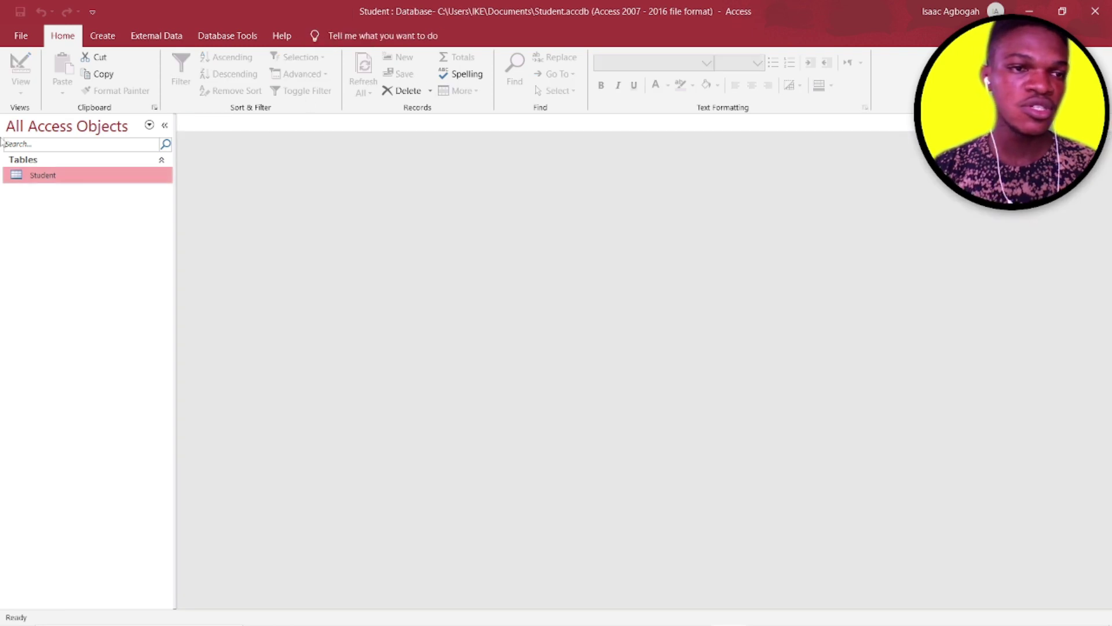
Step: Rename the closed Student table to Employee and open it in Datasheet View
right_click(57, 177)
left_click(92, 258)
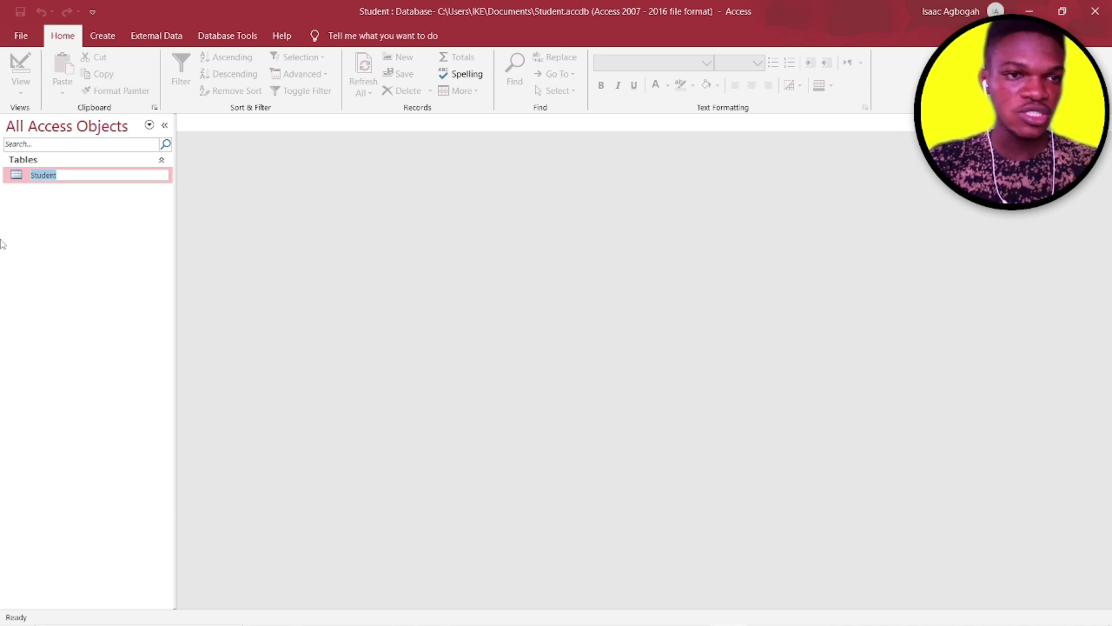
key("BackSpace")
key("Caps_Lock")
type("E")
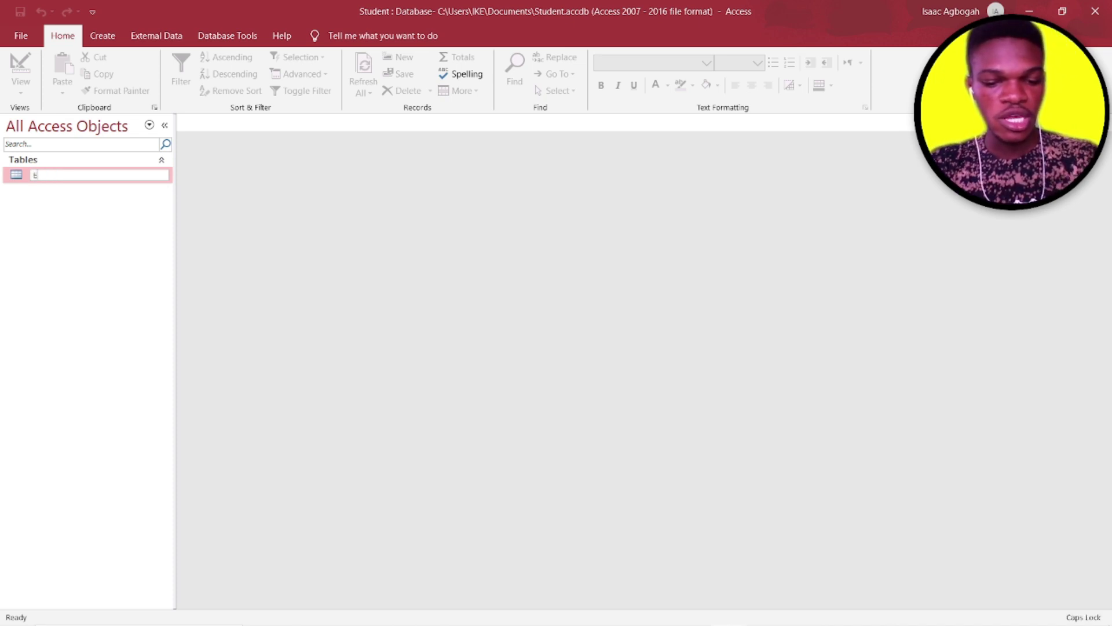
key("Caps_Lock")
type("mployee")
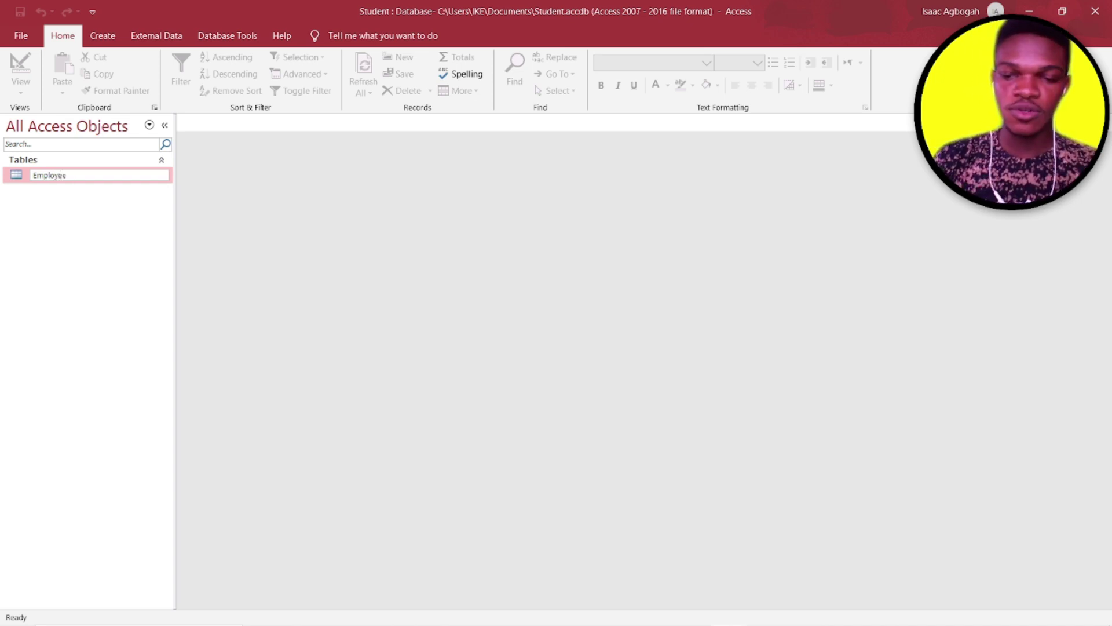
key("Return")
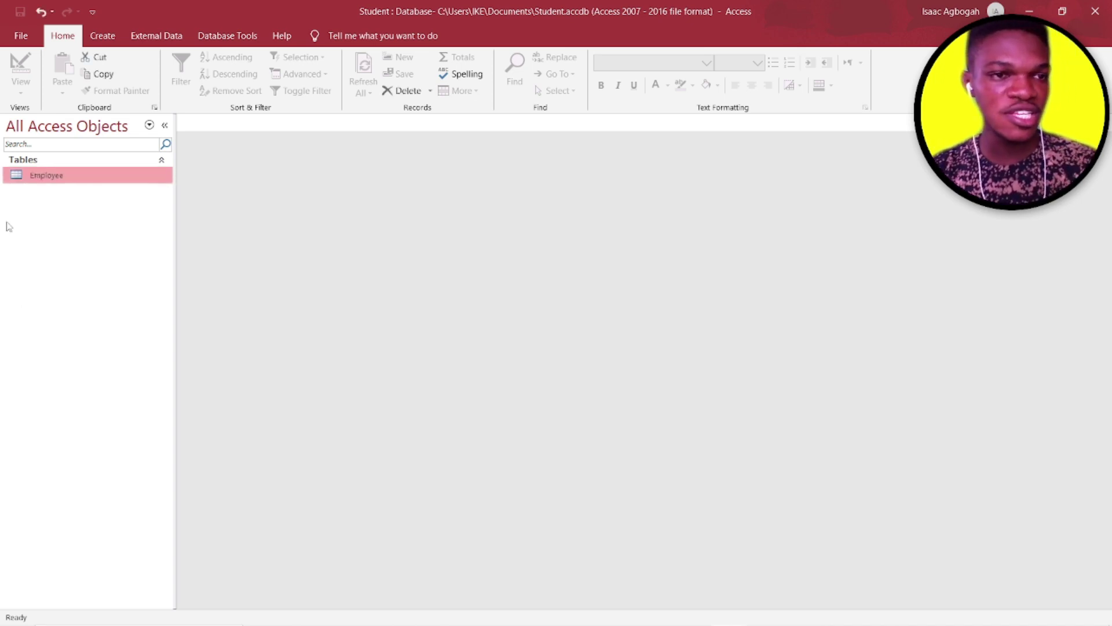
double_click(50, 181)
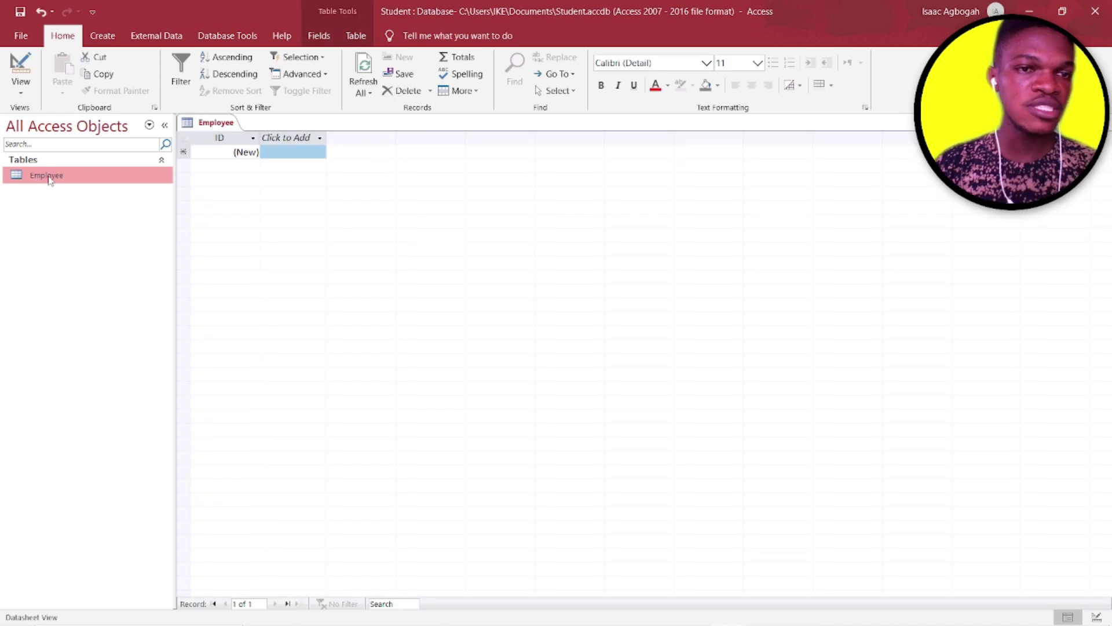